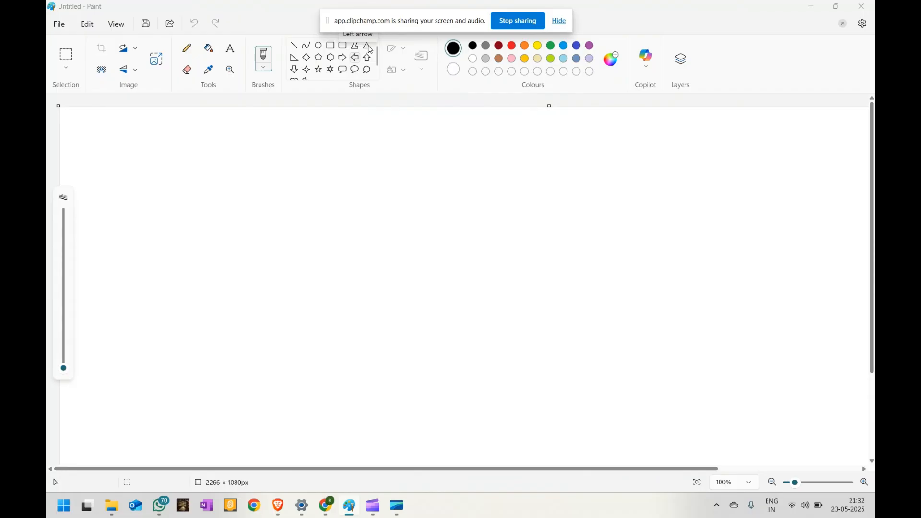
Draw a triangle nose cone about 87 × 60 px on top of a rectangle body about 90 × 153 px.
left_click_drag(343, 262, 383, 233)
left_click(330, 45)
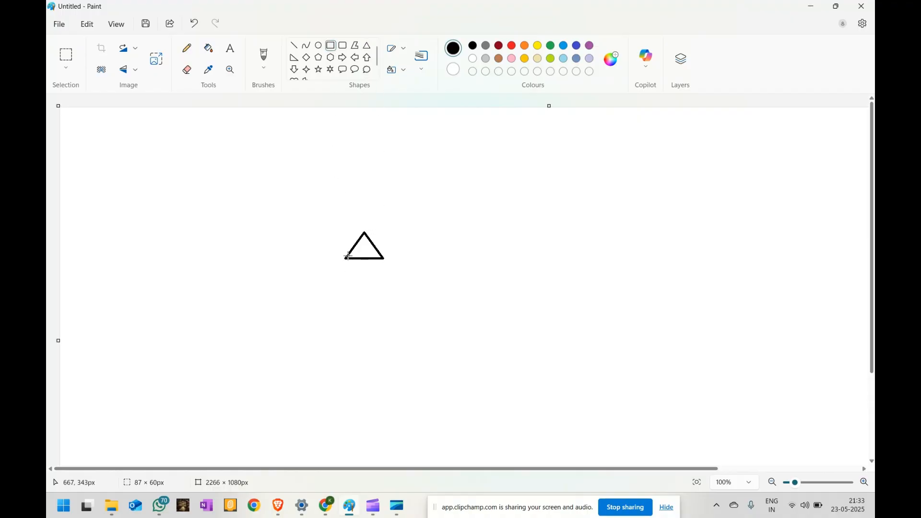
mouse_move(344, 259)
left_mouse_down()
mouse_move(389, 280)
mouse_move(381, 323)
mouse_move(395, 325)
mouse_move(384, 326)
left_mouse_up()
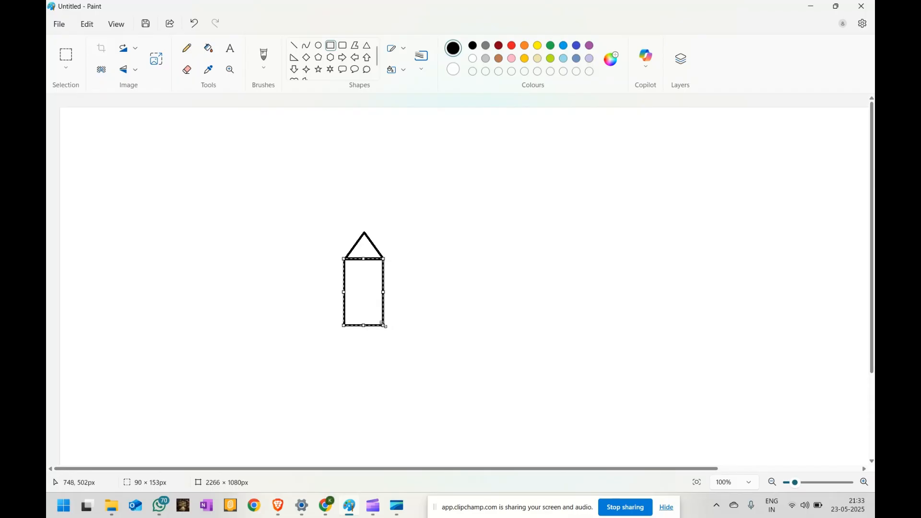
Draw a horizontal line dividing the rocket body at mid-height.
left_click(295, 45)
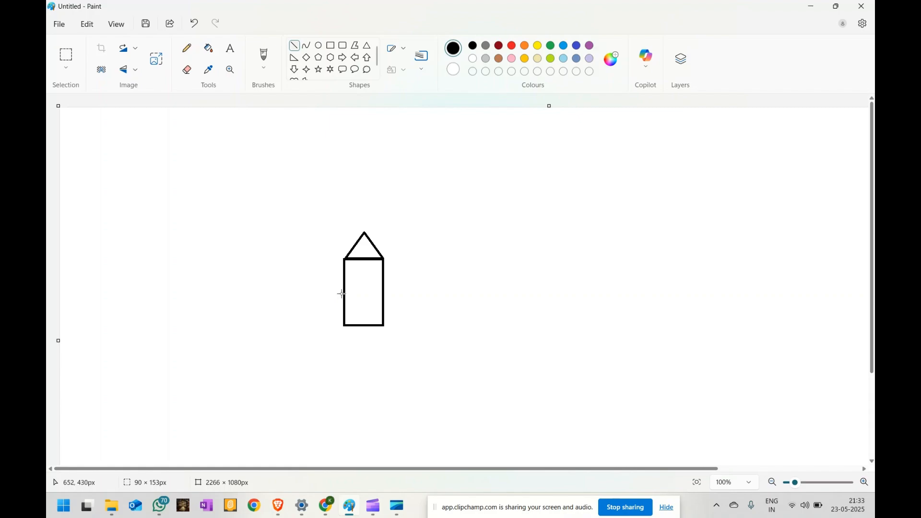
mouse_move(344, 294)
left_mouse_down()
mouse_move(370, 302)
mouse_move(402, 295)
mouse_move(382, 294)
left_mouse_up()
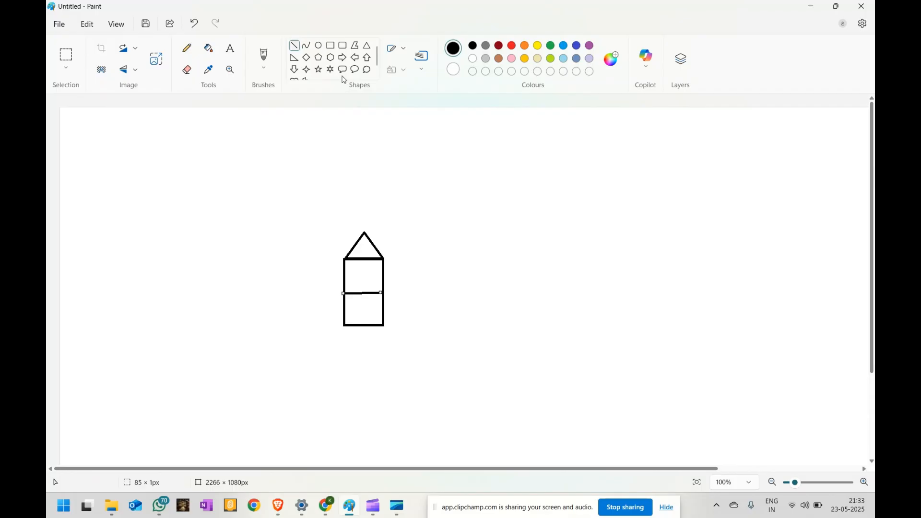
Draw a porthole of two concentric circles, the outer about 32 px wide, in the body's upper section.
left_click(318, 45)
left_click_drag(359, 279, 374, 264)
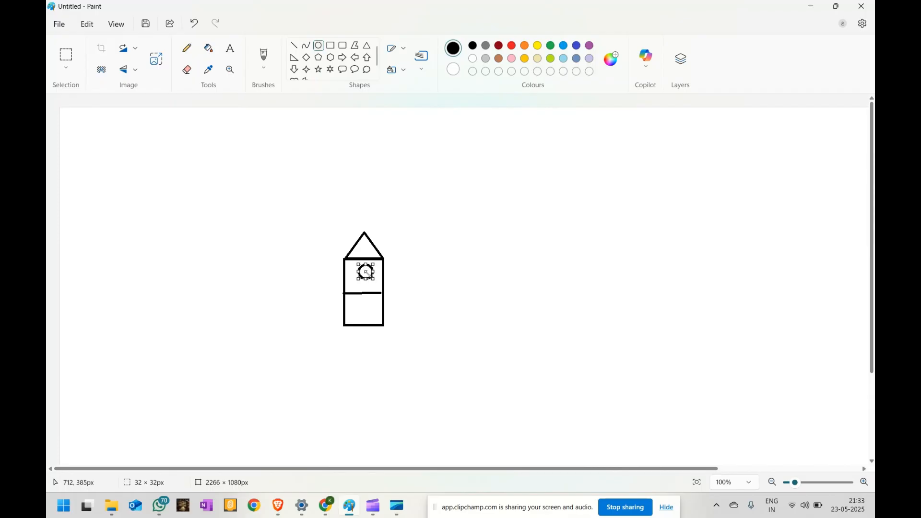
left_click(378, 255)
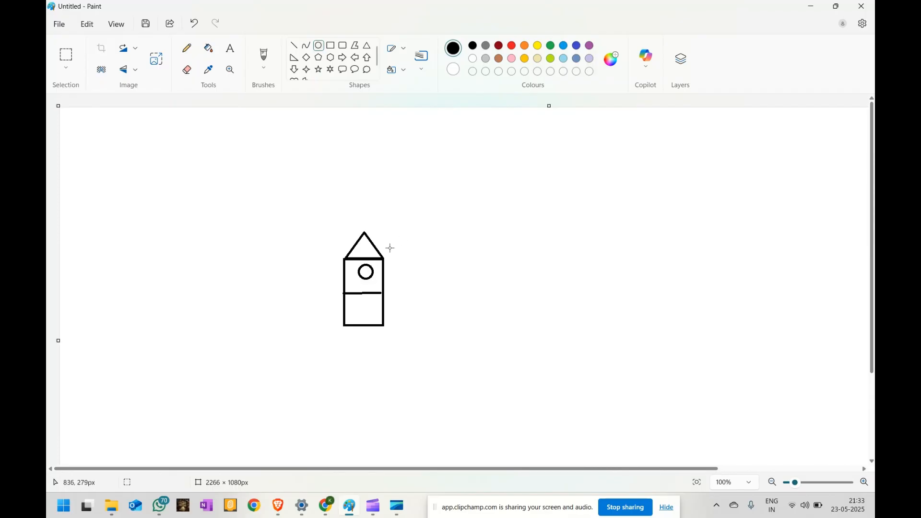
left_click_drag(366, 273, 366, 272)
left_click(416, 265)
Draw a short line at the body's right edge and a right-triangle fin at its lower right corner.
left_click(294, 46)
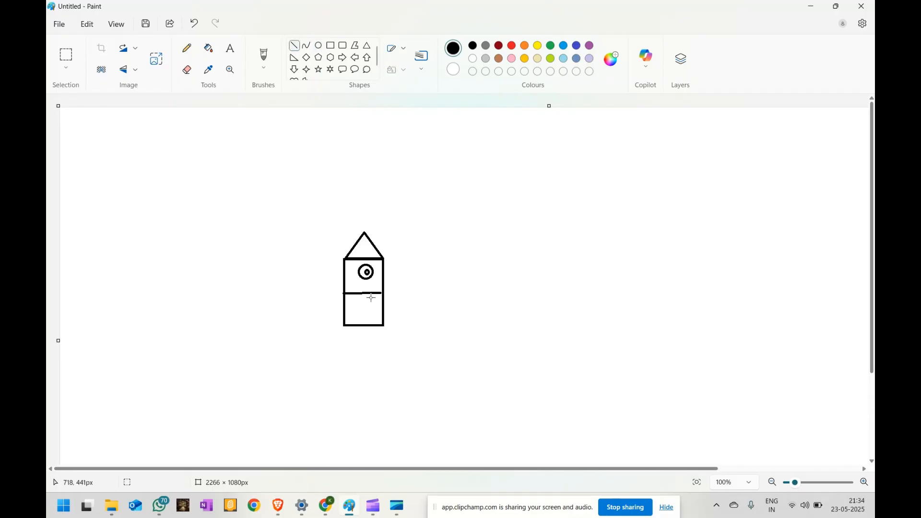
left_click_drag(375, 294, 384, 295)
left_click(519, 244)
left_click(295, 58)
left_click_drag(382, 312, 409, 326)
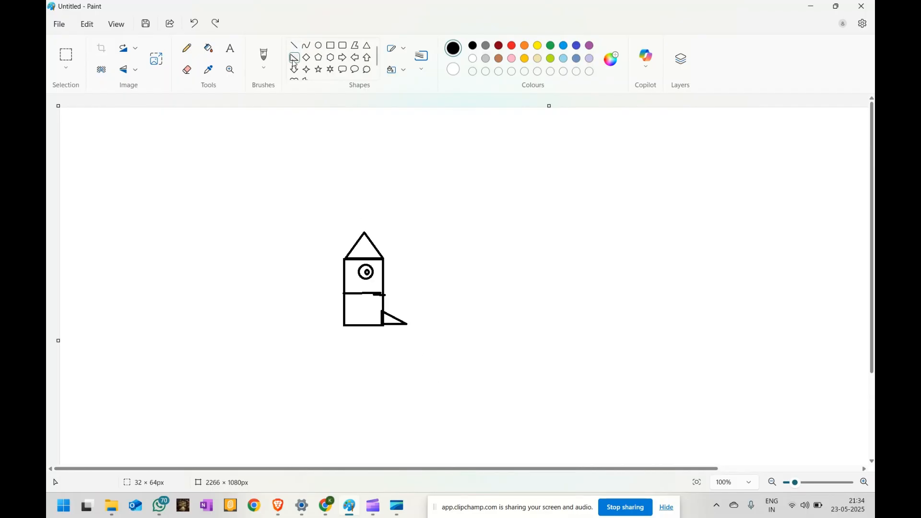
Draw a second right triangle about 74 × 46 px, rotate it left 90°, flip it, and place it as the left fin.
left_click_drag(241, 270, 273, 290)
right_click(259, 283)
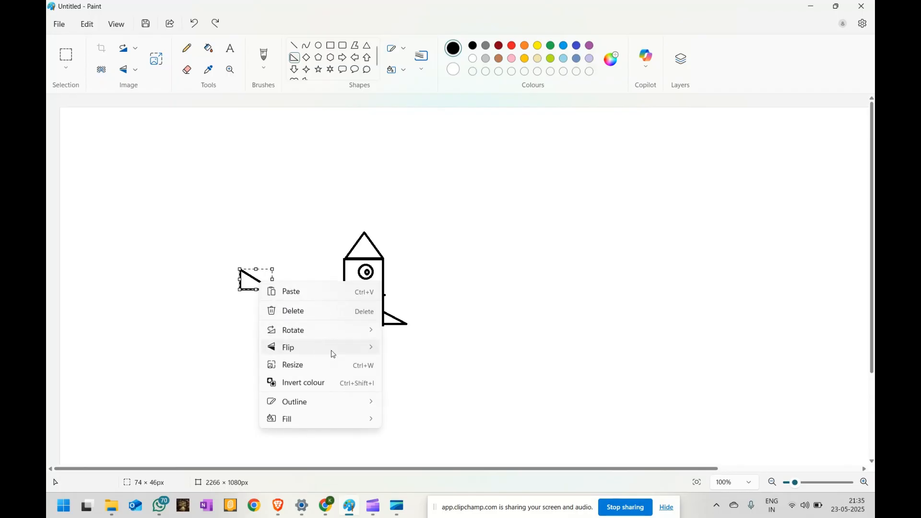
mouse_move(342, 333)
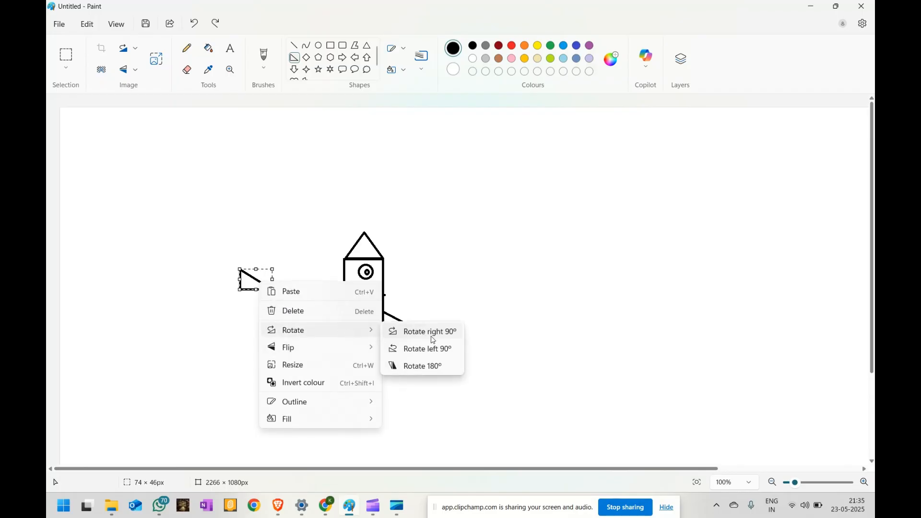
left_click(438, 351)
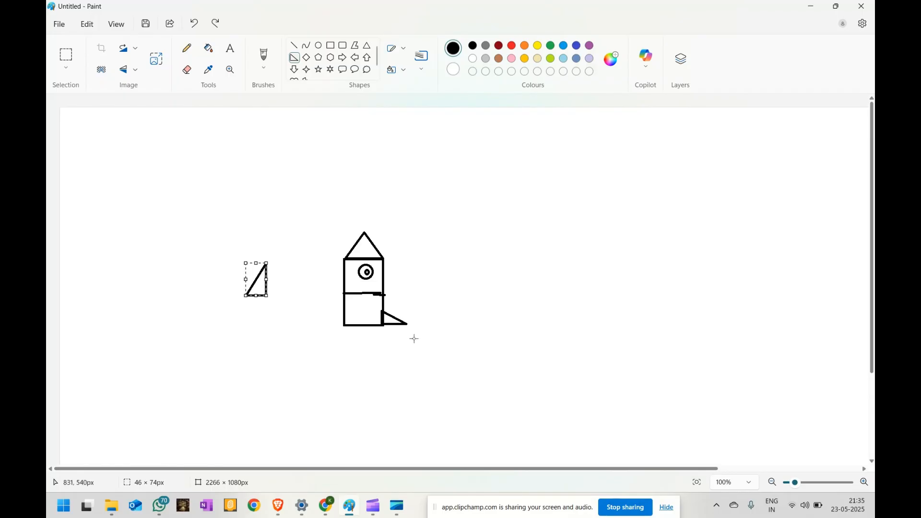
right_click(265, 278)
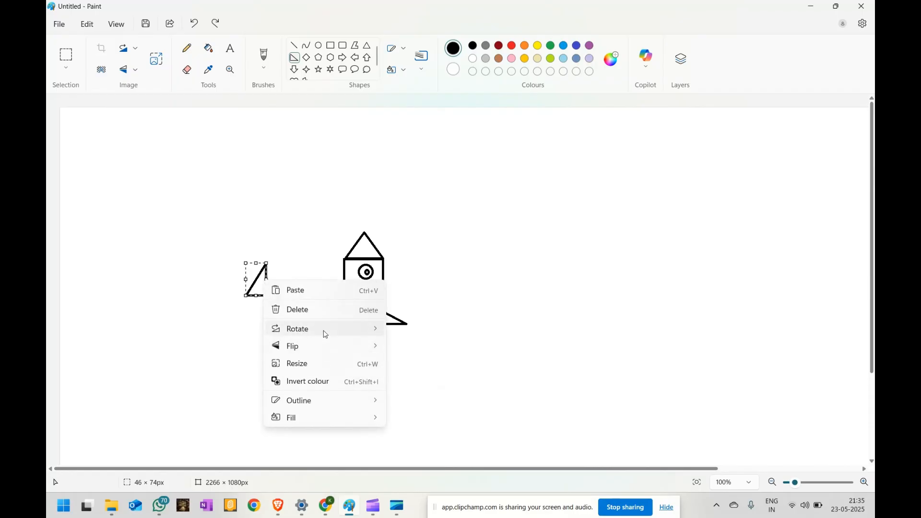
left_click(392, 239)
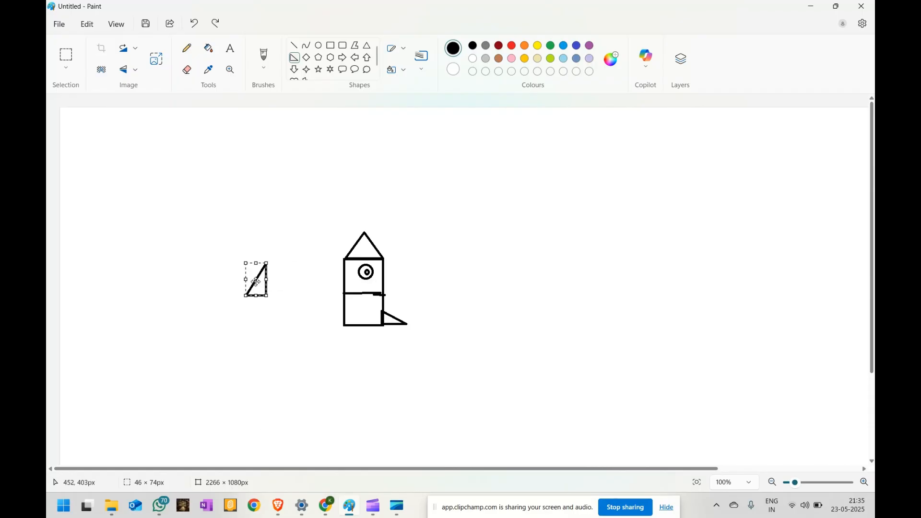
left_click_drag(257, 282, 334, 312)
left_click(401, 365)
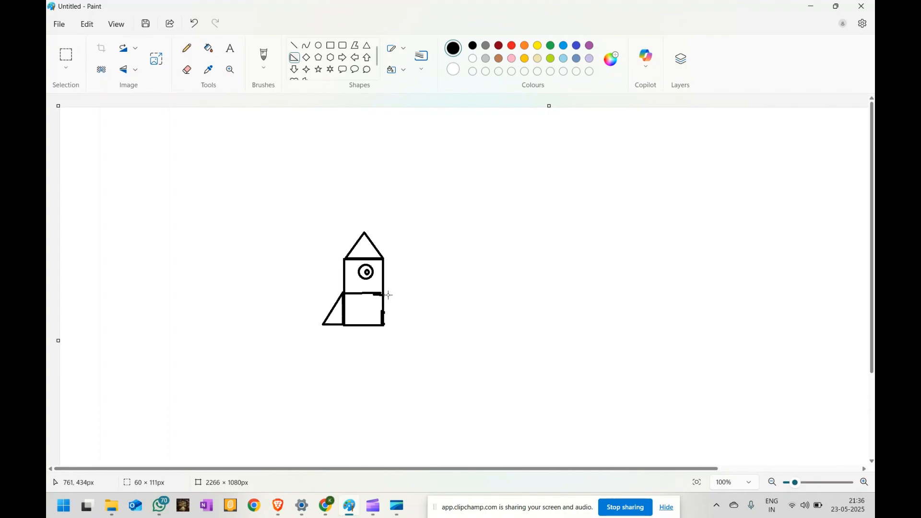
Enlarge the right fin so it reaches up to the body's dividing line.
mouse_move(386, 293)
left_mouse_down()
mouse_move(411, 326)
mouse_move(395, 303)
left_mouse_up()
left_click(471, 301)
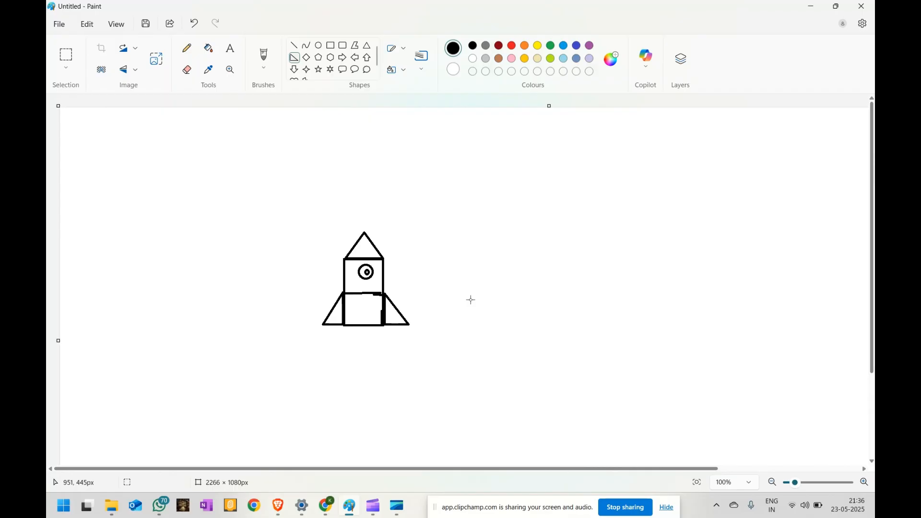
Fill the canvas background black with the Fill tool.
left_click(208, 48)
left_click(469, 208)
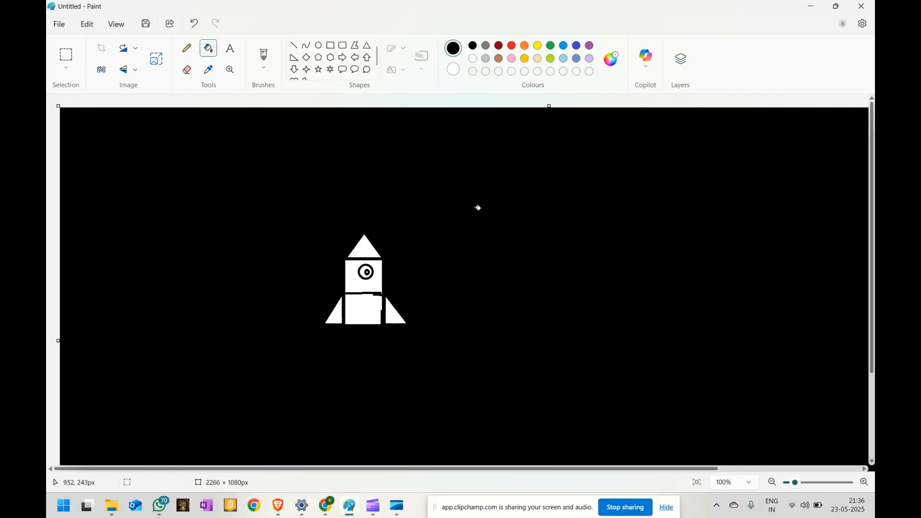
Fill the nose cone orange, the lower body green, and the porthole blue.
left_click(525, 46)
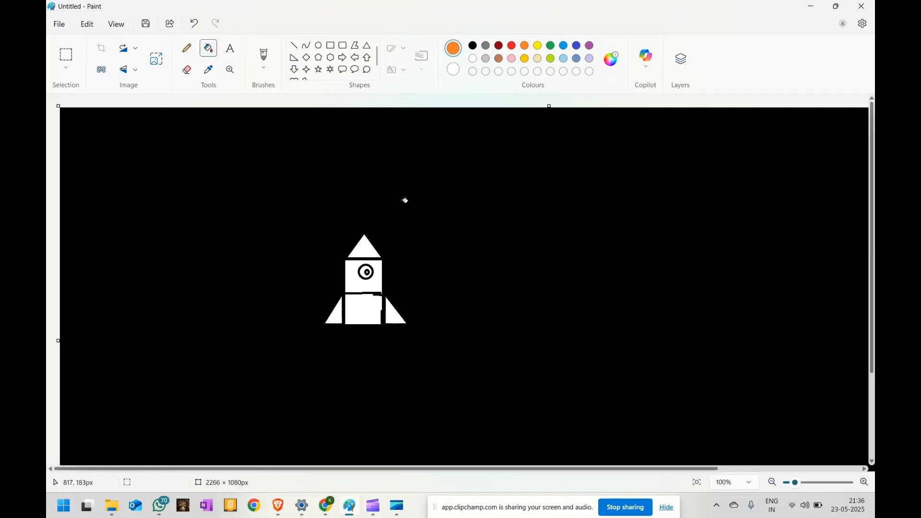
left_click(360, 251)
left_click(551, 46)
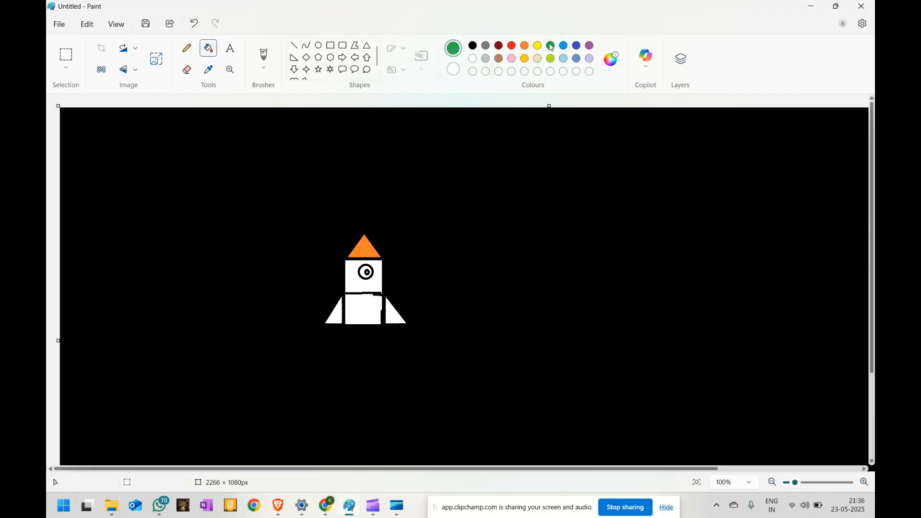
left_click(381, 303)
left_click(577, 47)
left_click(364, 267)
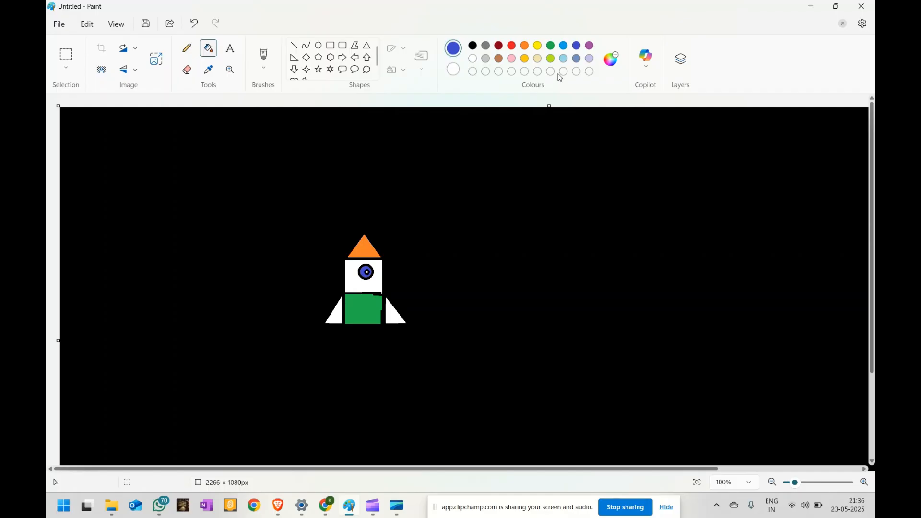
Draw a white-outlined star about 53 × 43 px in the upper left of the sky.
left_click(319, 69)
left_click(135, 143)
left_click_drag(176, 138, 201, 159)
left_click(474, 58)
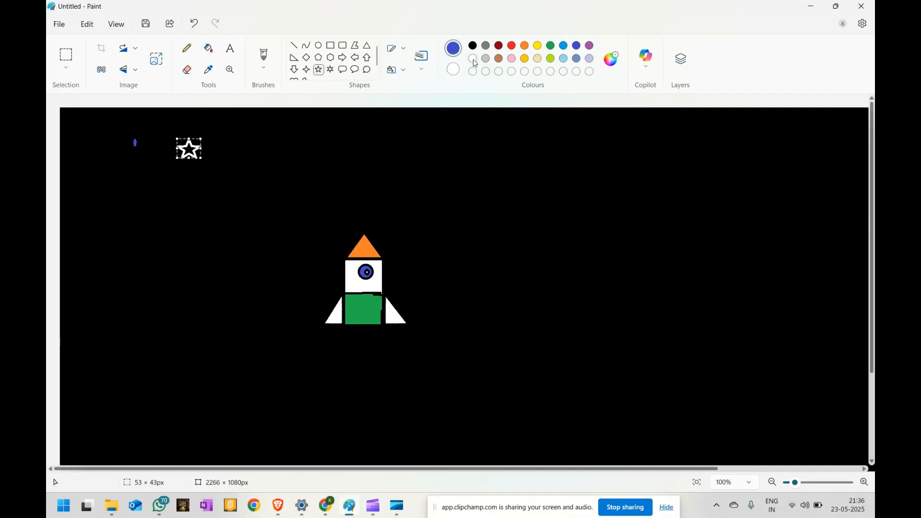
left_click(200, 176)
Select and copy the star, then paste a copy and move it to the upper right of the sky.
left_click(66, 57)
left_click_drag(168, 132, 220, 169)
key("ctrl+c")
left_click(421, 181)
key("ctrl+v")
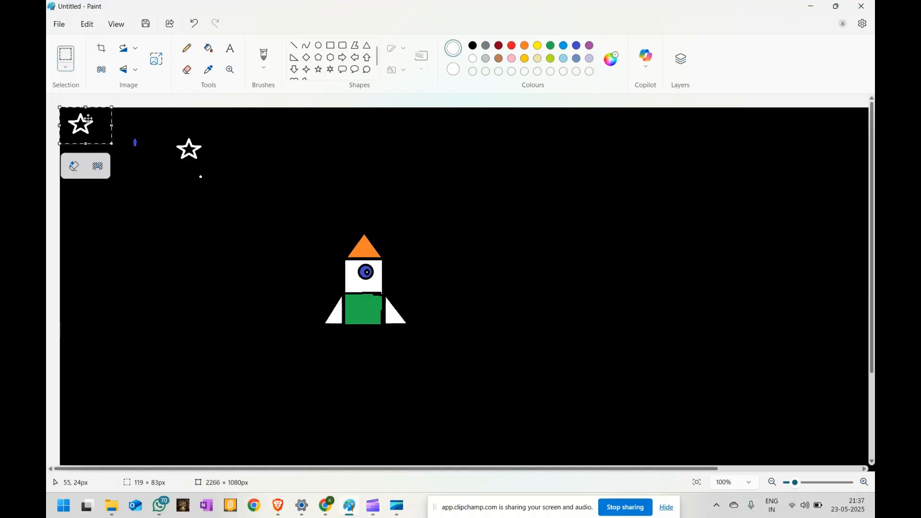
left_click_drag(75, 117, 546, 139)
left_click(512, 246)
Paste two more star copies, placing one right of the rocket and one at its upper left.
key("ctrl+v")
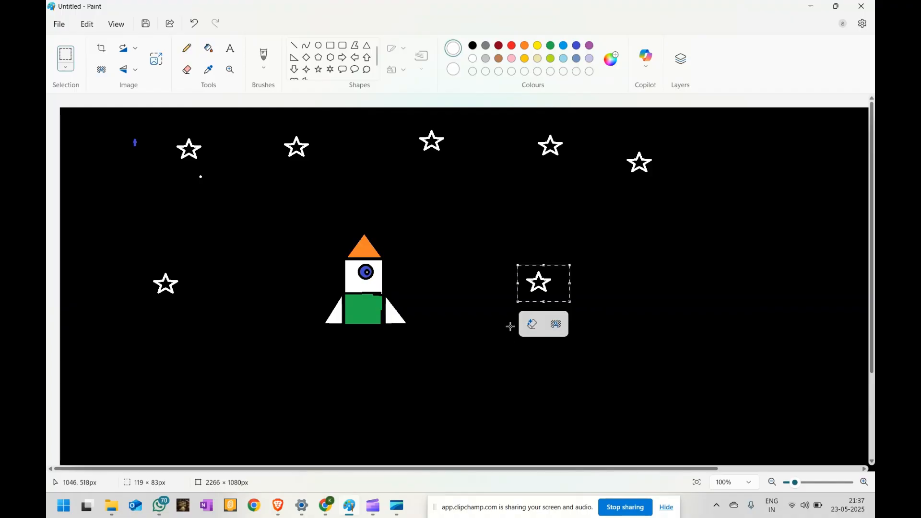
left_click(490, 270)
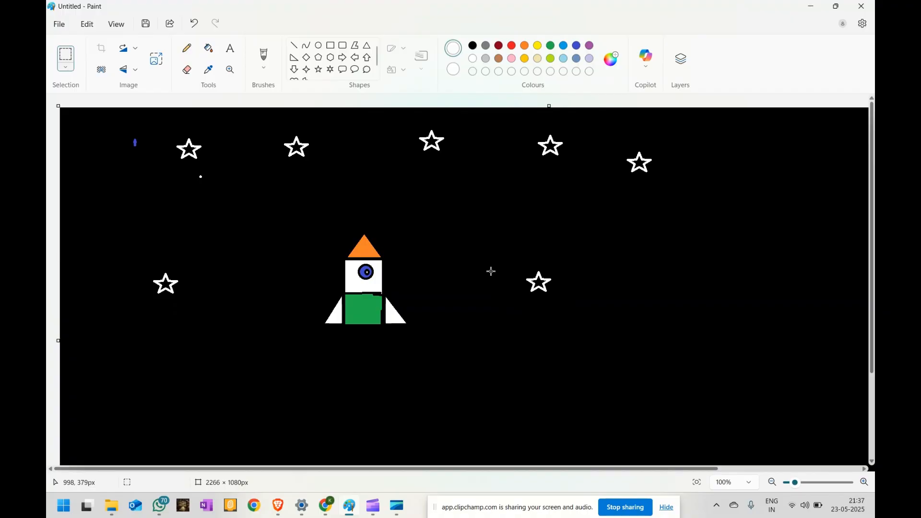
key("ctrl+v")
left_click_drag(110, 137, 284, 236)
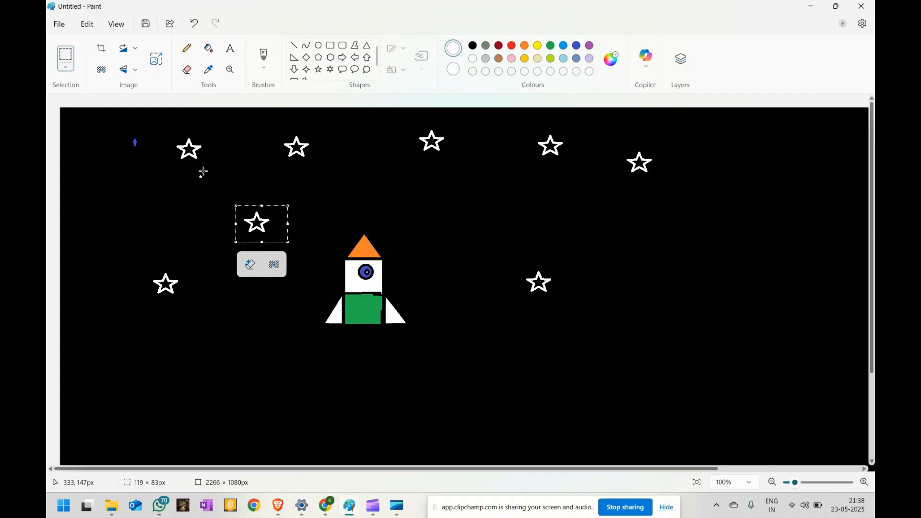
left_click(127, 114)
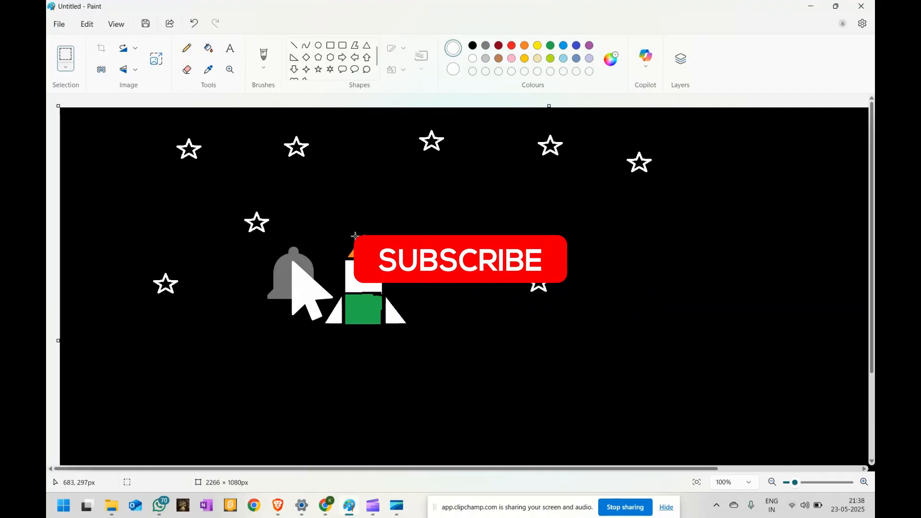
Draw a tall triangle about 68 × 185 px beneath the rocket as the exhaust flame.
left_click(367, 46)
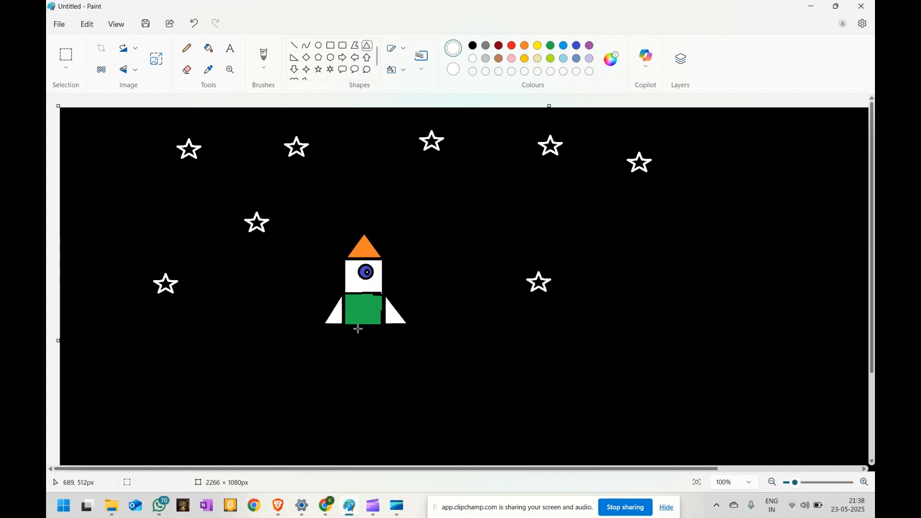
left_click_drag(360, 326, 389, 406)
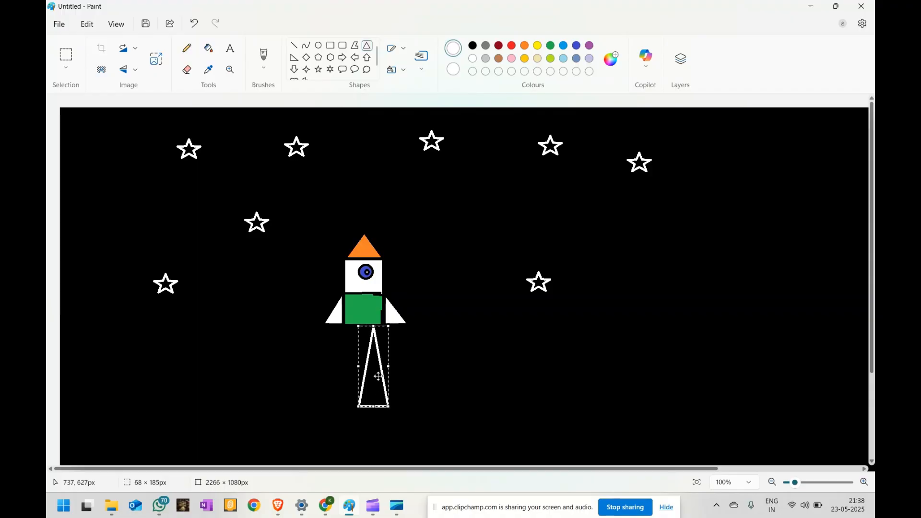
left_click_drag(370, 356, 356, 357)
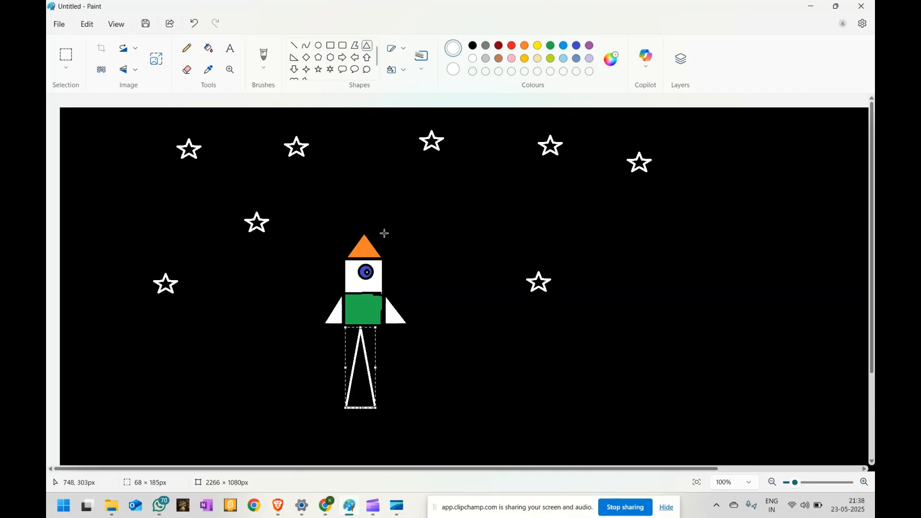
Choose the Airbrush and spray yellow inside the flame triangle.
left_click(263, 66)
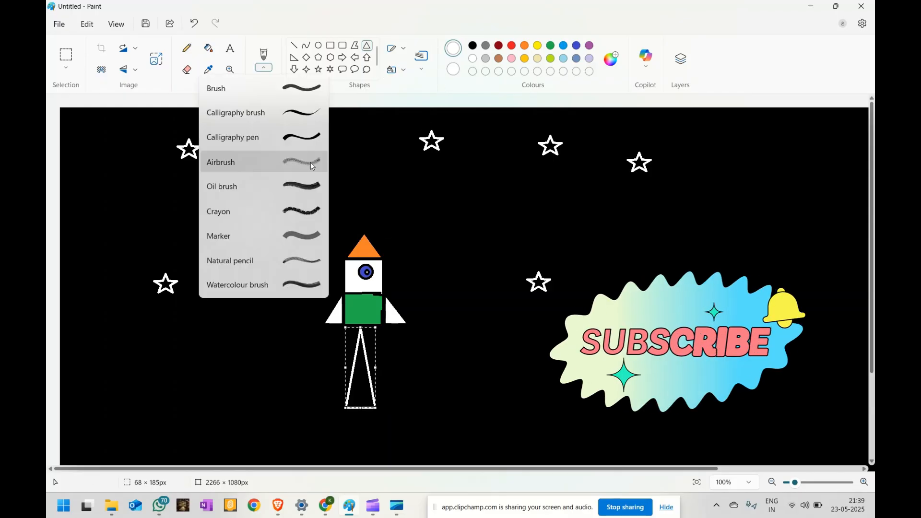
left_click(296, 164)
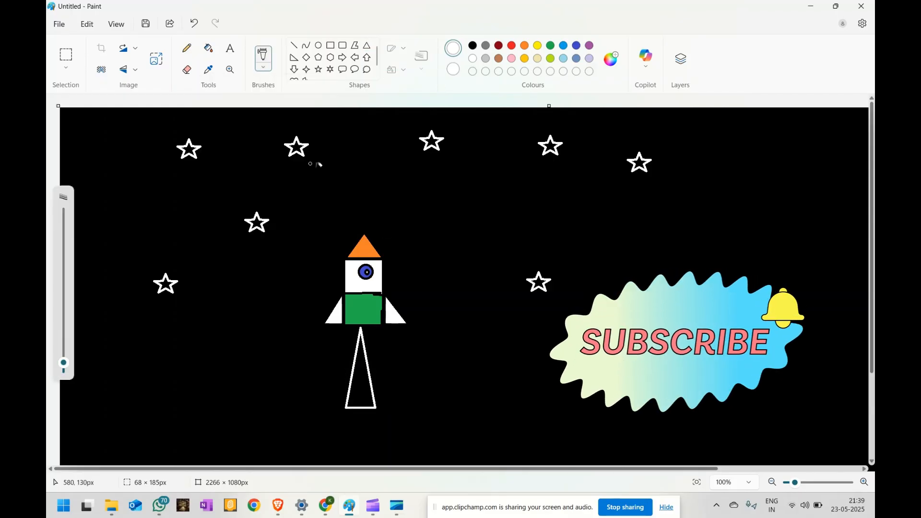
left_click(540, 46)
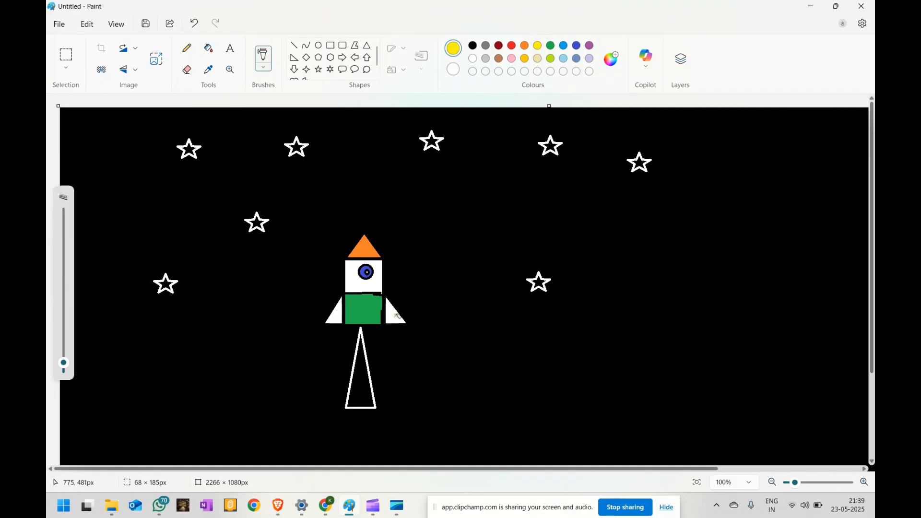
mouse_move(363, 329)
left_mouse_down()
mouse_move(361, 374)
mouse_move(364, 361)
mouse_move(362, 347)
mouse_move(351, 397)
left_mouse_up()
mouse_move(355, 366)
left_mouse_down()
mouse_move(364, 343)
mouse_move(362, 394)
left_mouse_up()
Switch to red and spray over the flame, mixing red and yellow across the whole triangle.
left_click(512, 45)
mouse_move(366, 355)
left_mouse_down()
mouse_move(367, 327)
mouse_move(355, 395)
left_mouse_up()
left_click_drag(360, 351, 350, 407)
left_click_drag(366, 362, 376, 409)
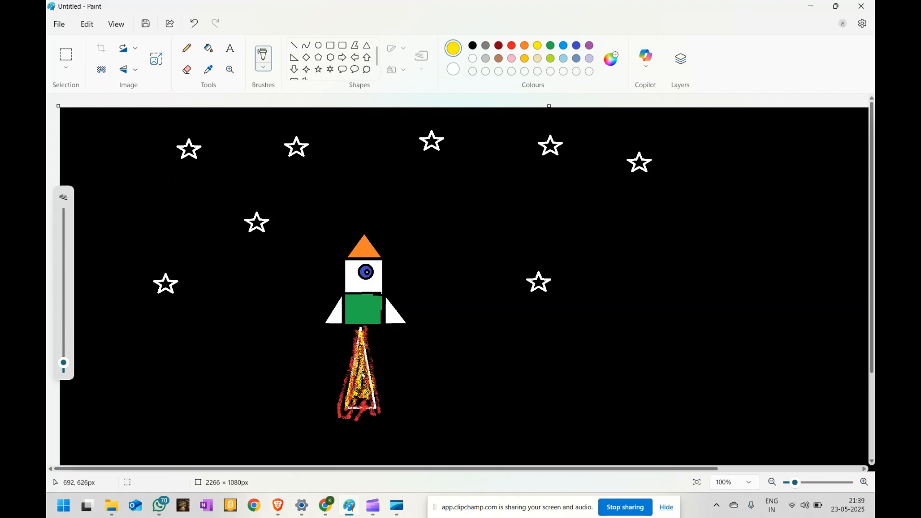
mouse_move(344, 398)
left_mouse_down()
mouse_move(343, 408)
mouse_move(345, 382)
mouse_move(341, 410)
left_mouse_up()
left_click_drag(374, 383, 368, 410)
left_click_drag(358, 335, 373, 400)
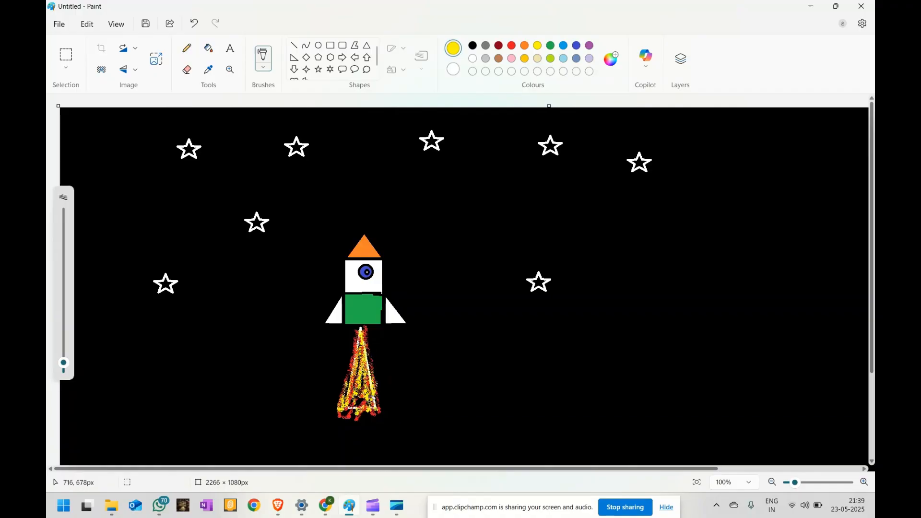